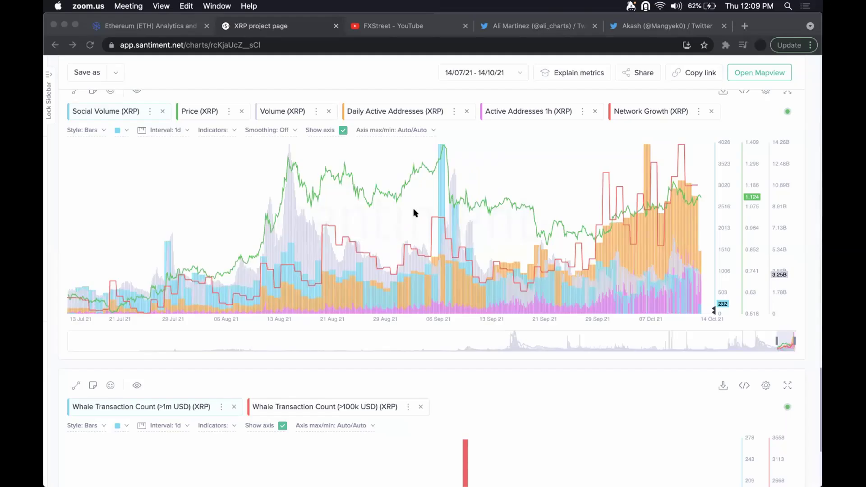
Show the FXStreet YouTube channel's uploaded videos and the Twitter profiles of the two analysts
click(399, 25)
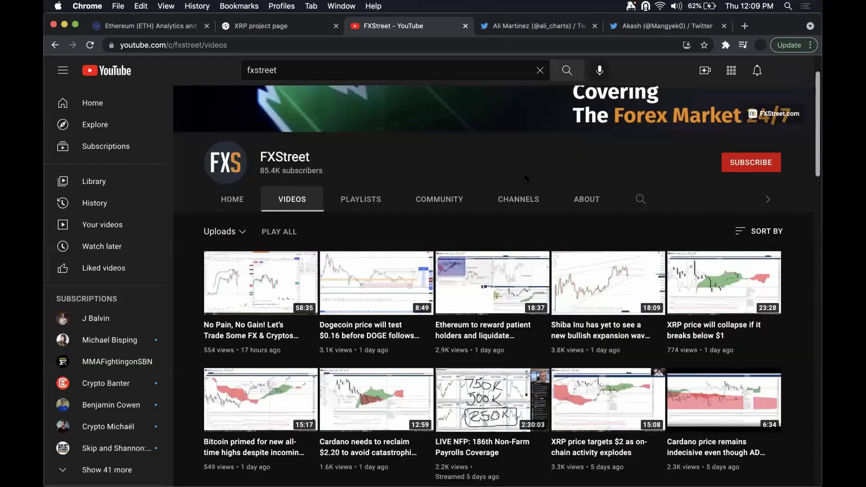
scroll(536, 174, up, 2)
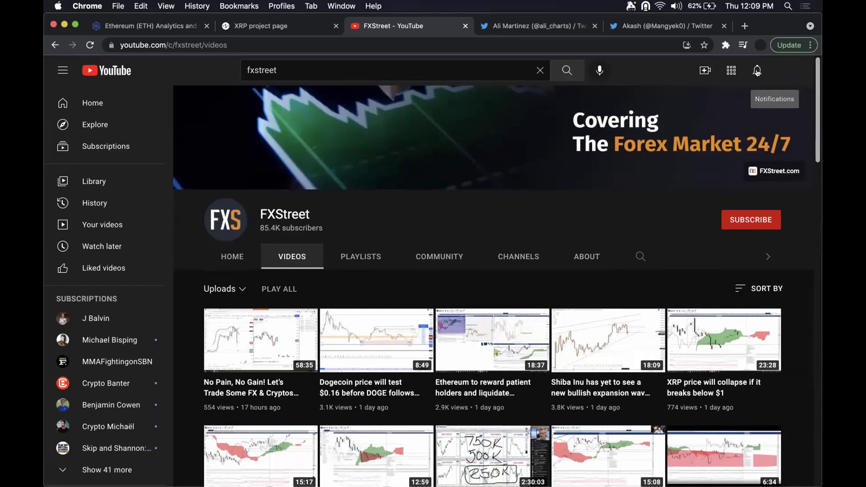
scroll(447, 343, down, 2)
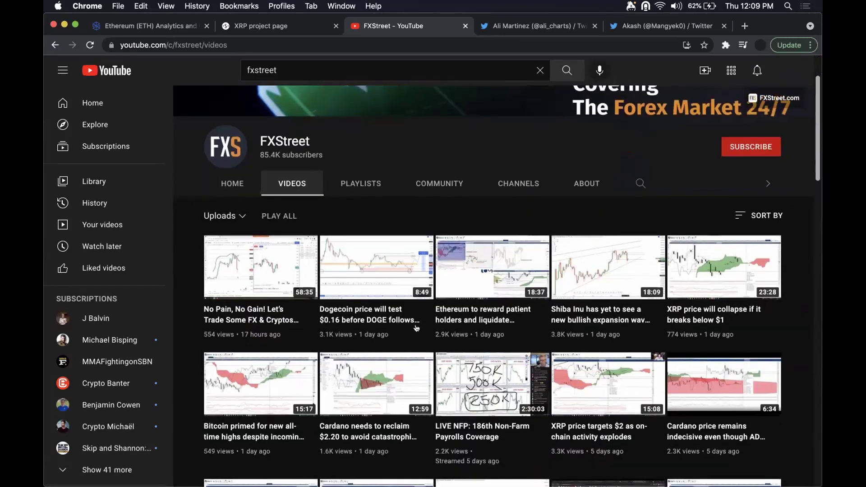
mouse_move(532, 291)
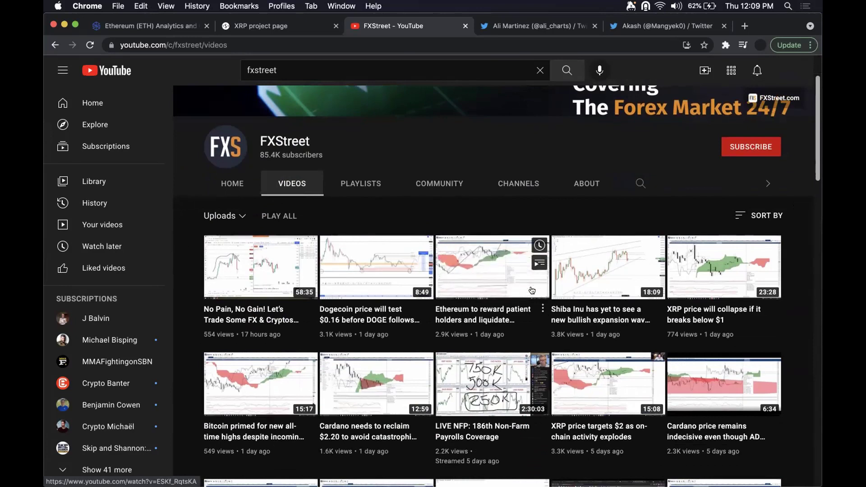
click(524, 29)
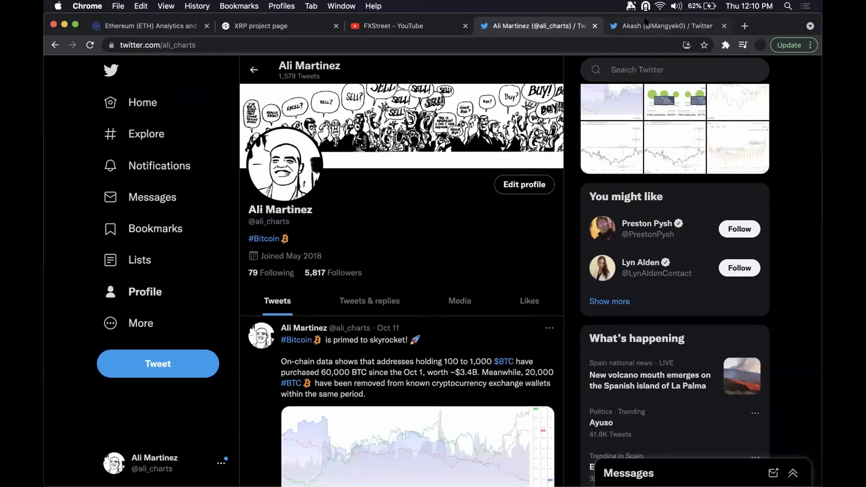
click(648, 25)
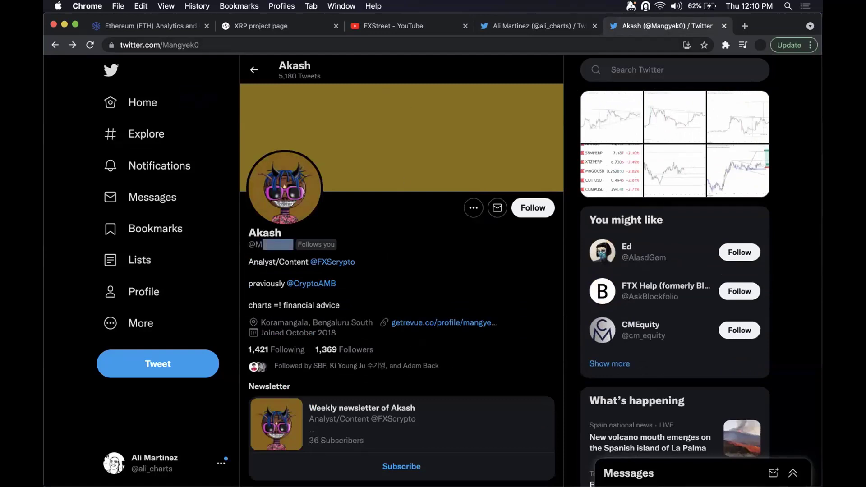
Return to Santiment's XRP charts and examine the age consumed, mean coin age and supply on exchanges chart
click(301, 23)
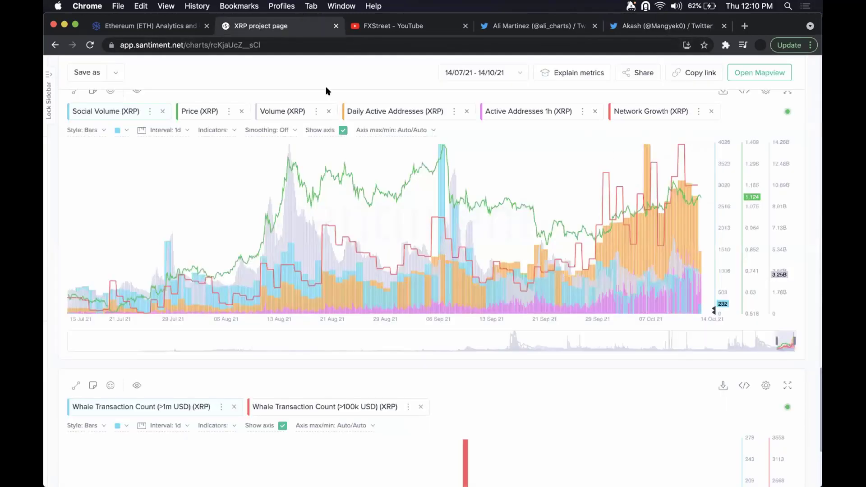
scroll(399, 293, down, 5)
scroll(398, 294, up, 10)
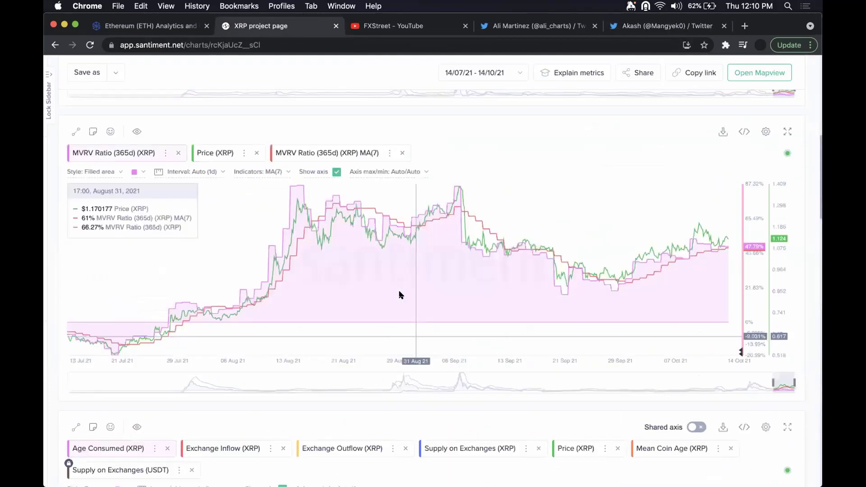
scroll(399, 291, down, 5)
scroll(400, 290, down, 9)
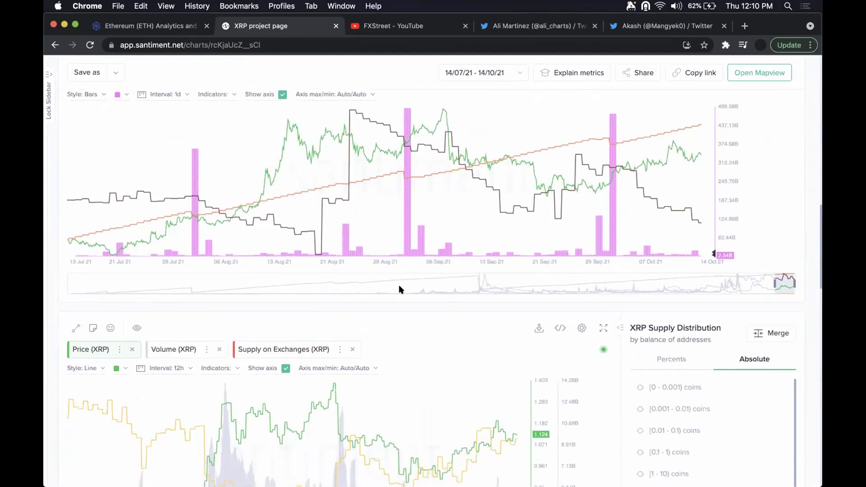
scroll(400, 290, up, 2)
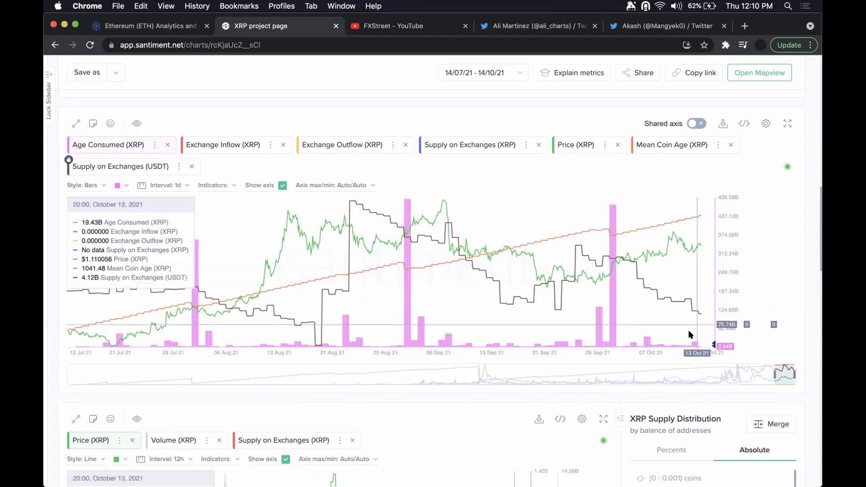
Examine the XRP supply distribution by balance of addresses for holders of 1,000,000 to 10,000,000 coins
scroll(648, 356, down, 10)
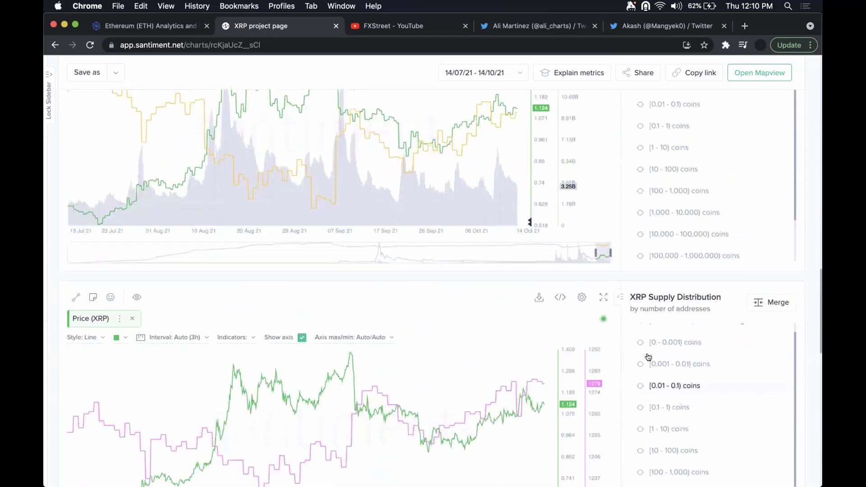
scroll(576, 243, up, 2)
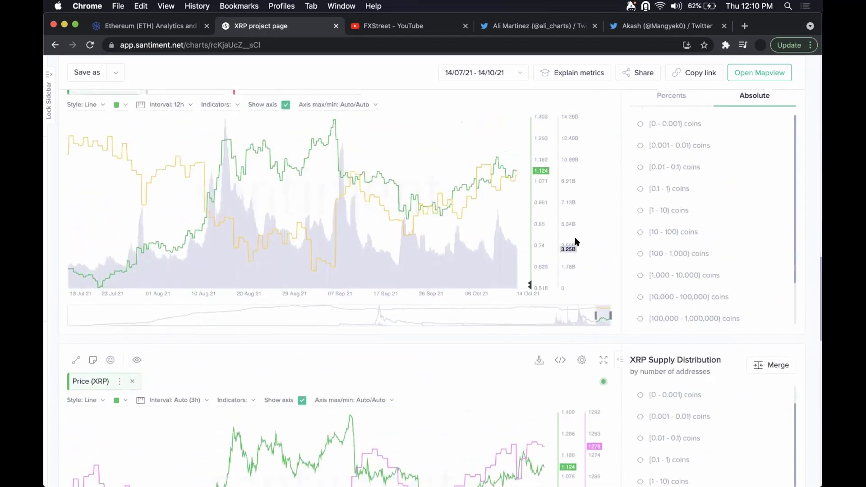
scroll(678, 247, up, 4)
scroll(672, 257, down, 2)
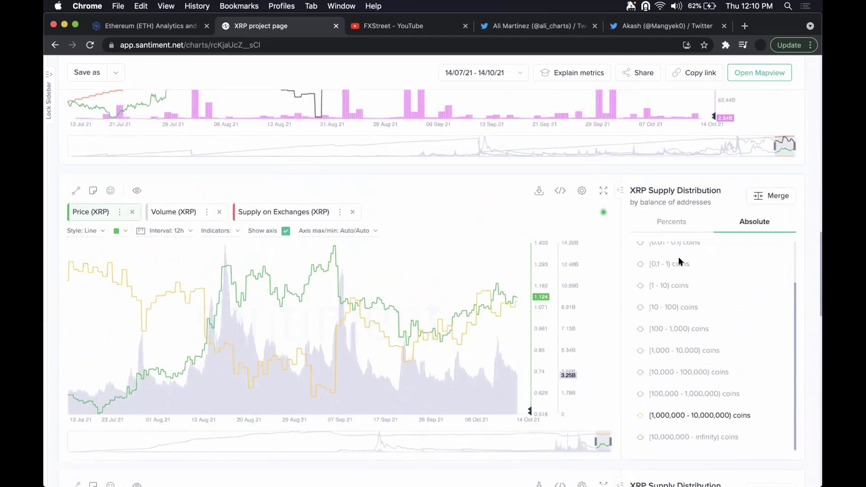
scroll(661, 368, down, 2)
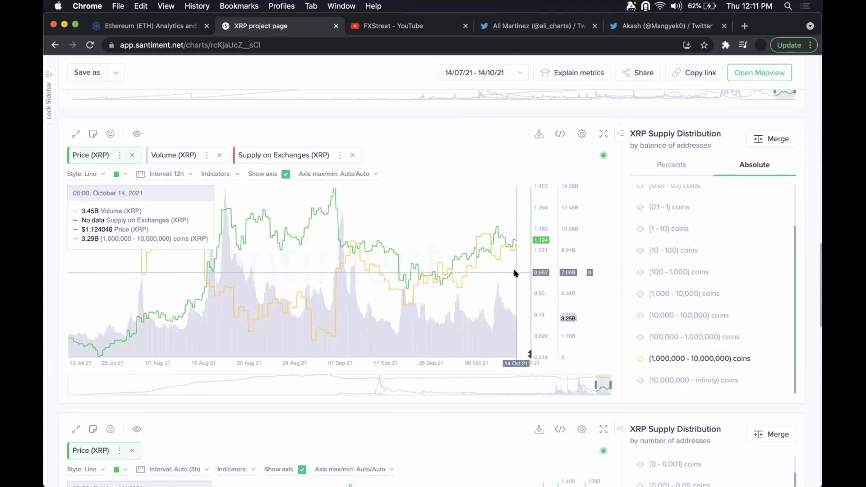
Review the remaining XRP charts for supply distribution by number of addresses, network growth, and whale transaction counts
scroll(514, 273, down, 10)
scroll(515, 273, down, 3)
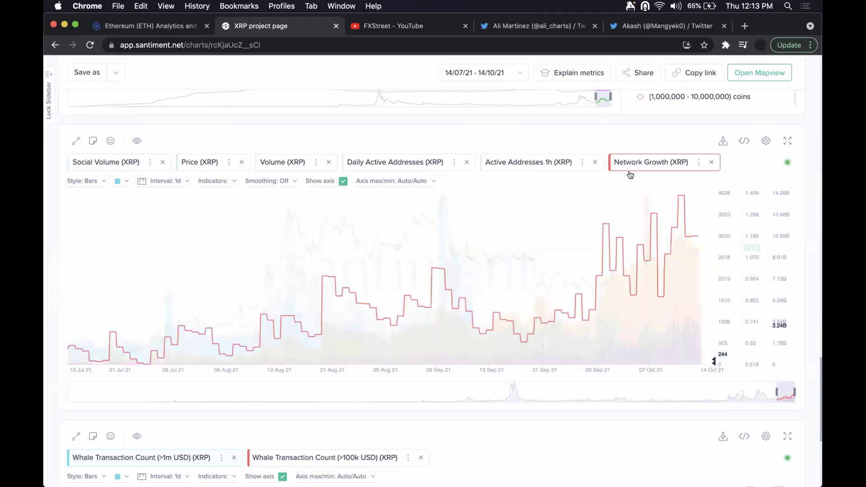
scroll(629, 170, down, 5)
scroll(618, 267, up, 10)
scroll(605, 277, down, 3)
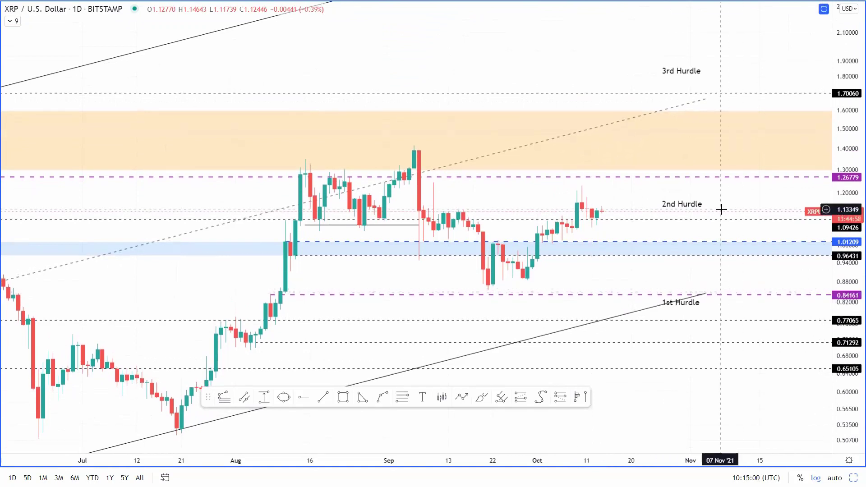
Switch the TradingView price chart to Binance's XRPUSDT pair at the 1-hour interval
drag(721, 210, 663, 235)
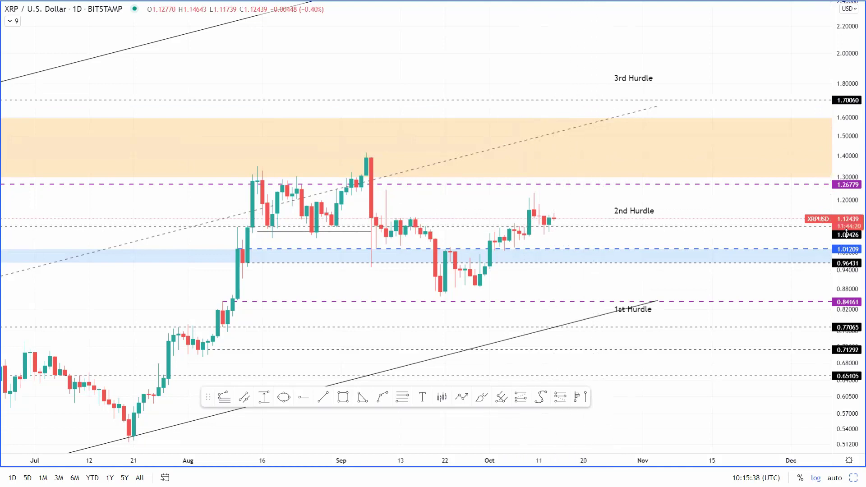
click(759, 221)
text(XRPUSD)
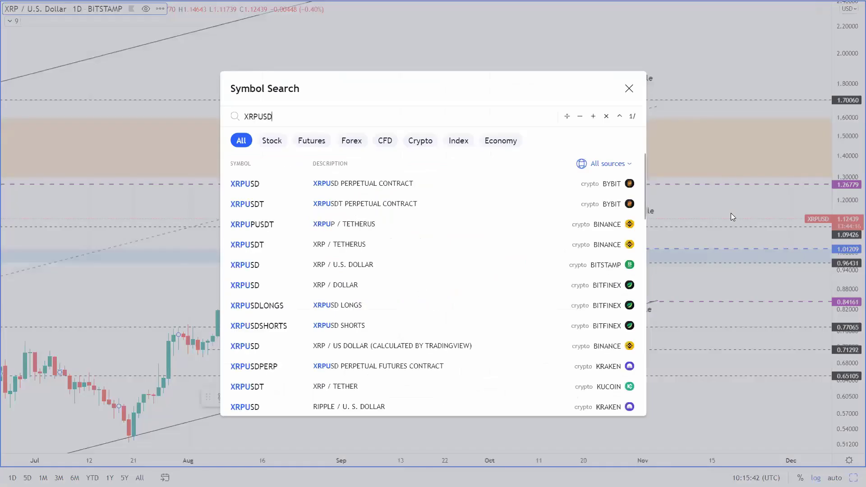
text(T)
key(Down)
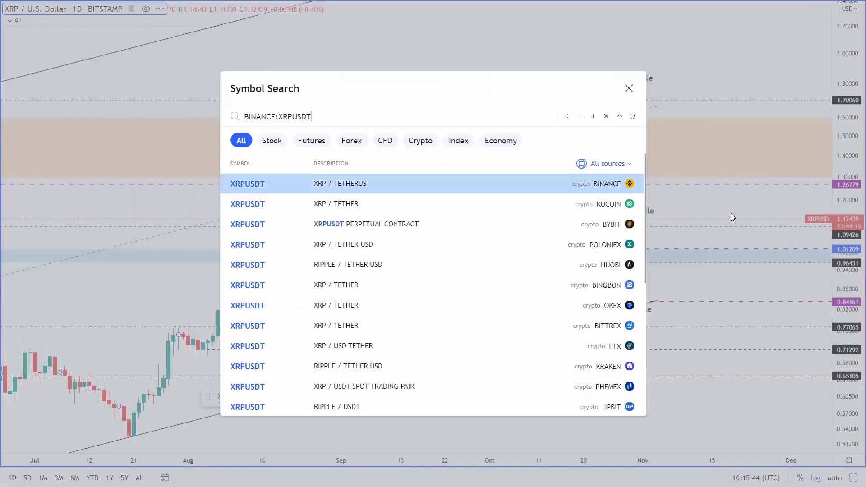
key(Return)
key(1)
key(Escape)
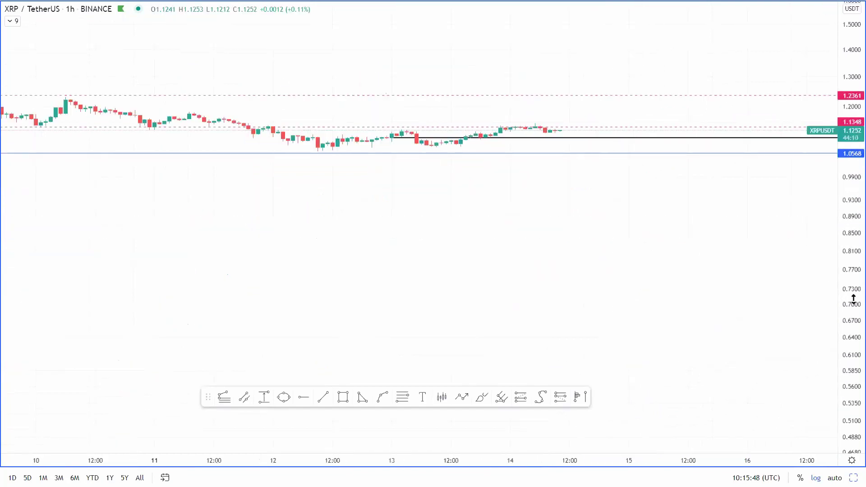
Change the XRPUSDT chart interval to 4 hours and then to 6 hours, with the October candles in view
scroll(588, 255, down, 3)
text(4h)
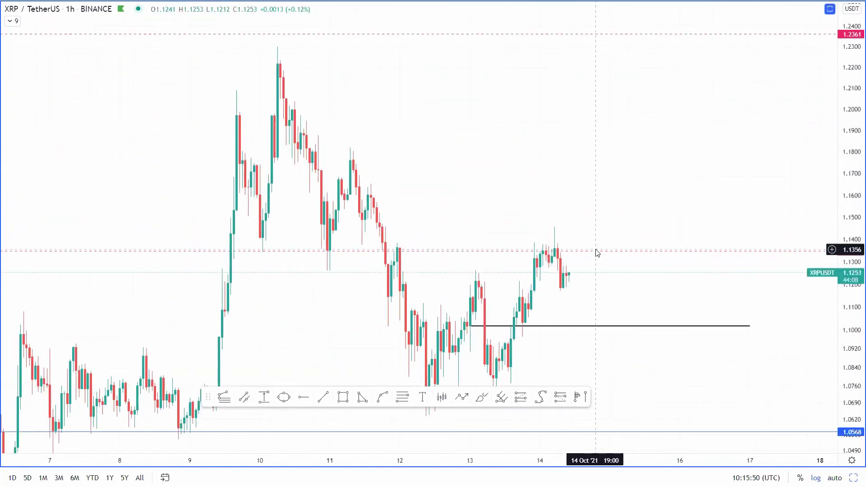
scroll(594, 284, up, 5)
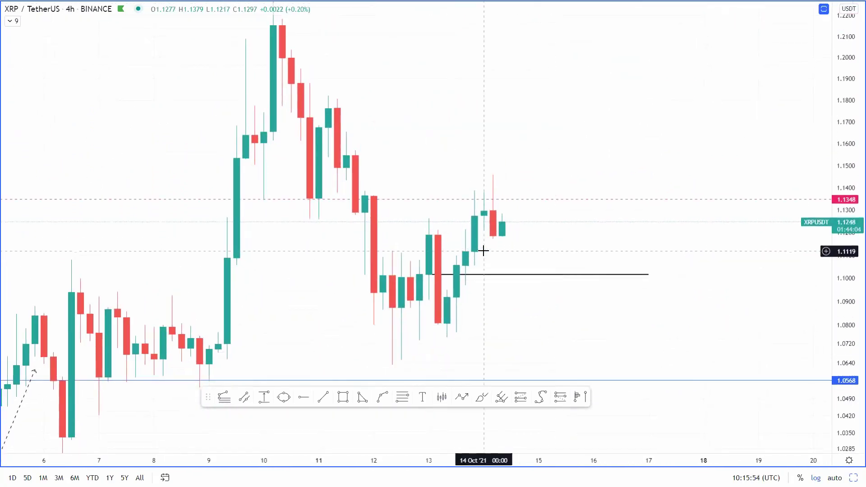
text(6h)
key(Return)
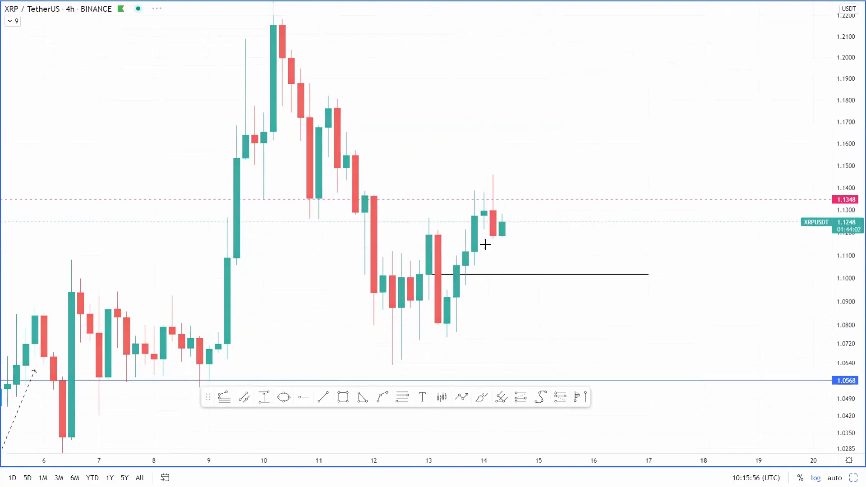
scroll(603, 242, up, 1)
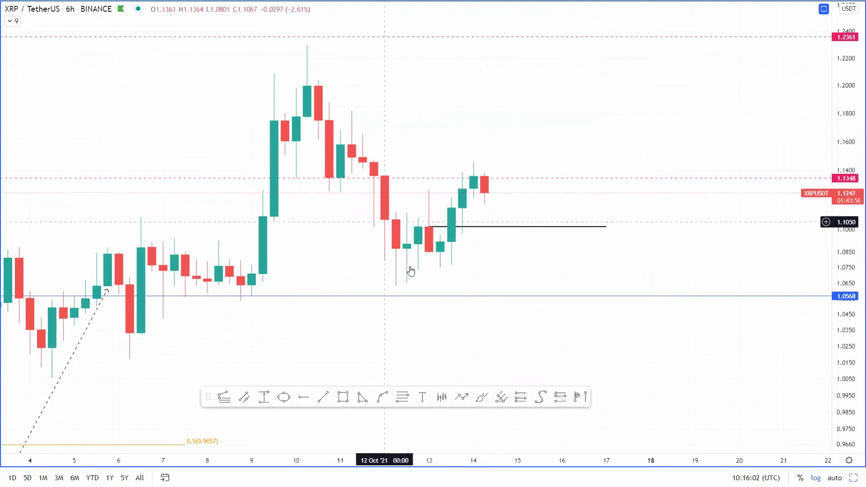
Brush a projected price path from the latest candle, dipping below the black trend line and rising in waves to about 1.16
click(429, 227)
click(413, 232)
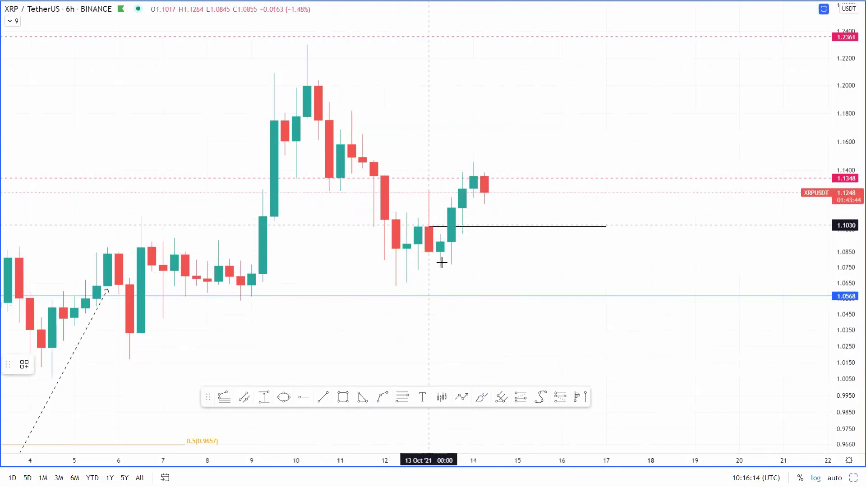
mouse_move(485, 191)
mouse_down()
mouse_move(496, 243)
mouse_move(532, 201)
mouse_move(554, 154)
mouse_move(595, 141)
mouse_up()
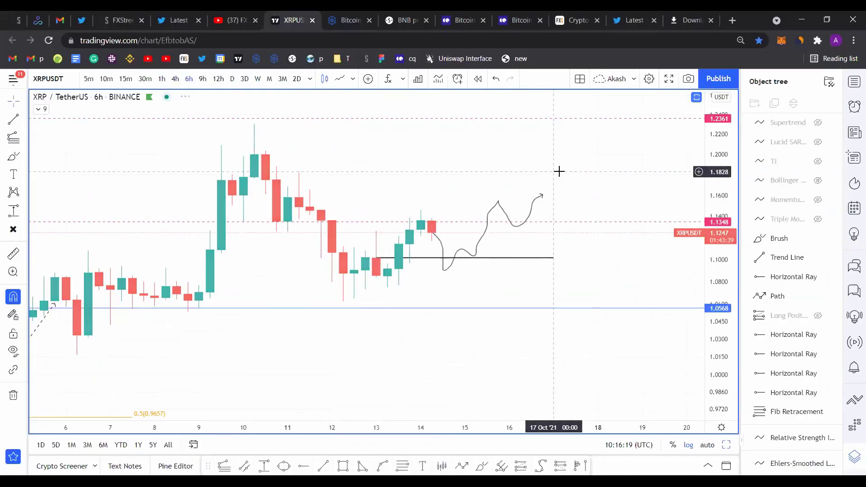
View the projected path and the black trend line on the 1-hour chart, with the price scale compressed
text(1h)
key(Return)
scroll(563, 171, down, 3)
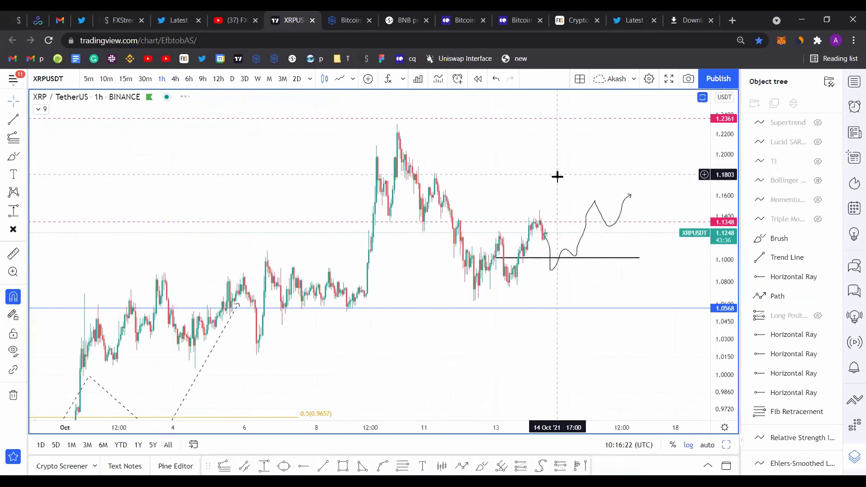
click(633, 258)
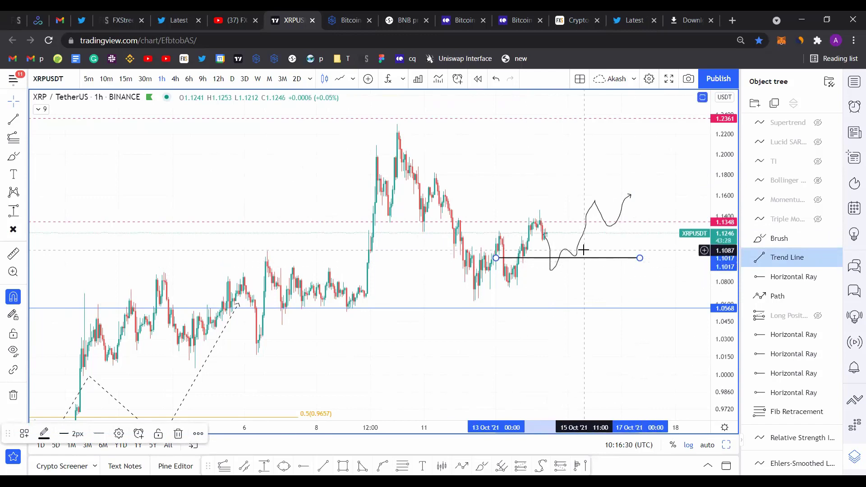
click(537, 183)
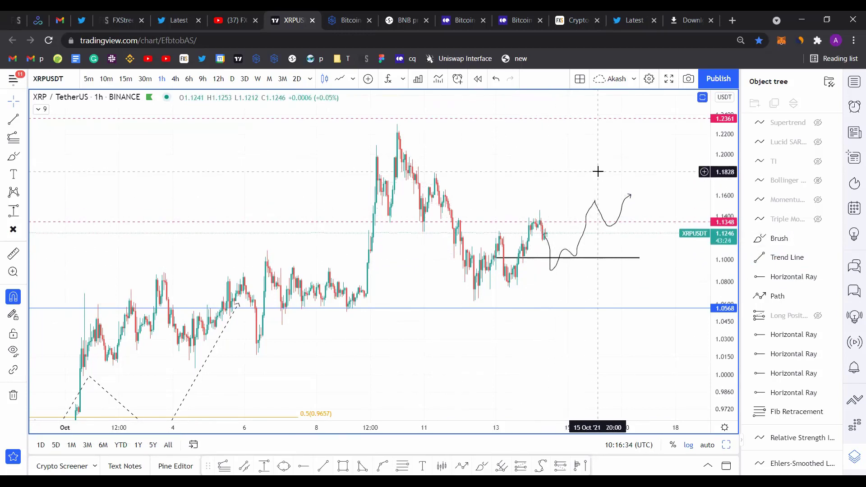
scroll(589, 182, right, 5)
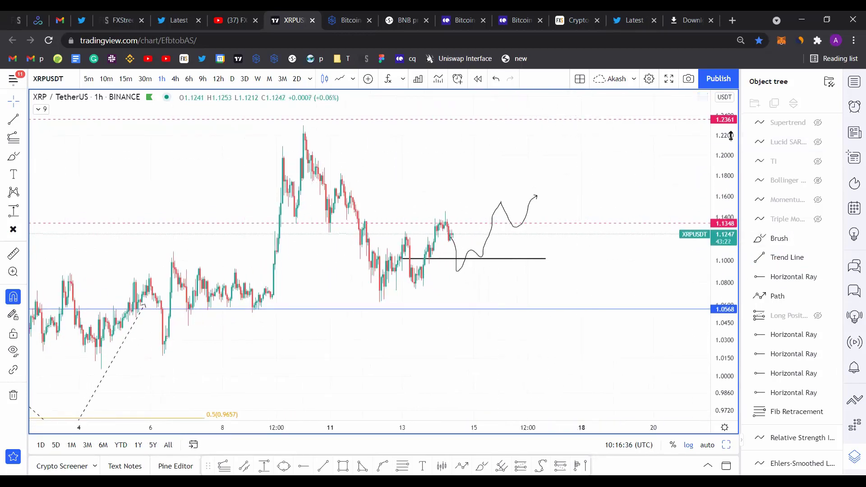
drag(724, 144, 502, 198)
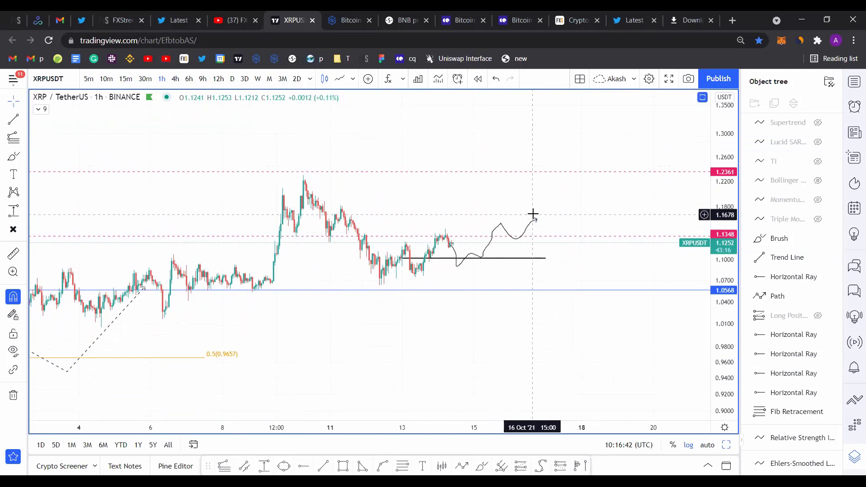
On the 4-hour chart, add a horizontal ray starting near the 10 October high and set its price to 1.2600
scroll(496, 181, down, 2)
click(175, 79)
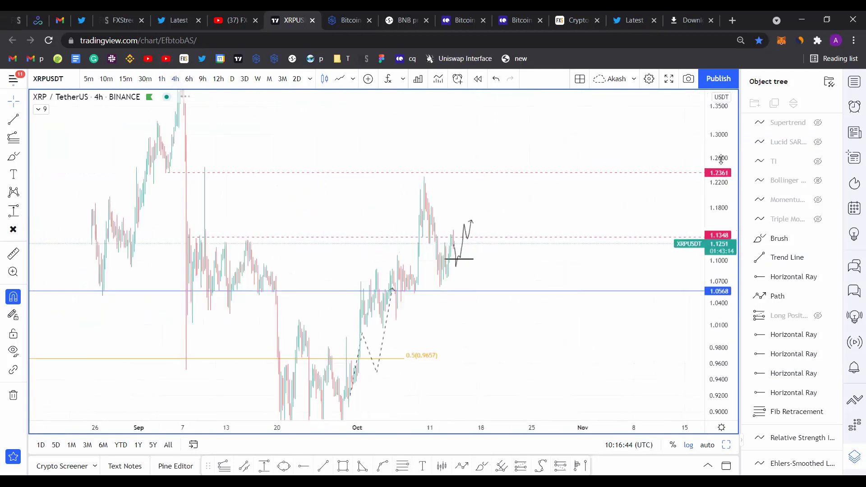
click(309, 468)
click(426, 195)
double_click(426, 196)
key(BackSpace)
key(BackSpace)
key(BackSpace)
text(600)
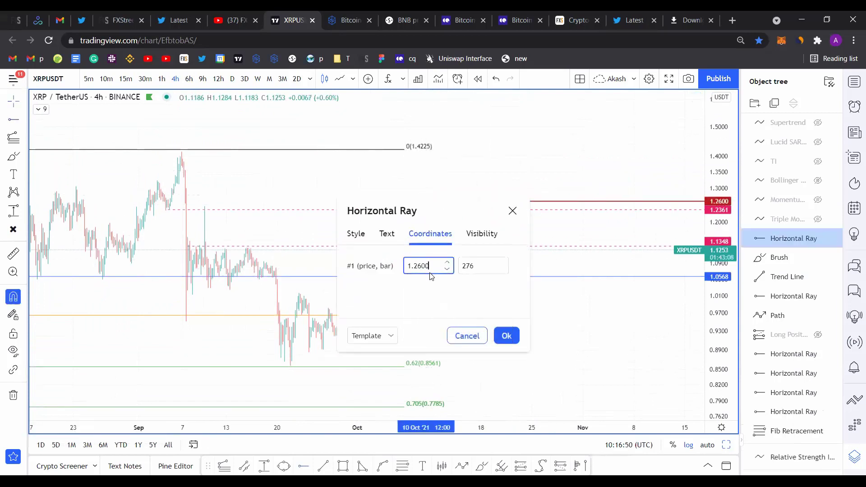
click(496, 336)
click(494, 338)
Measure the price move from just below the black trend line up to the 1.2600 ray
scroll(350, 242, up, 5)
click(368, 275)
shift+click(375, 276)
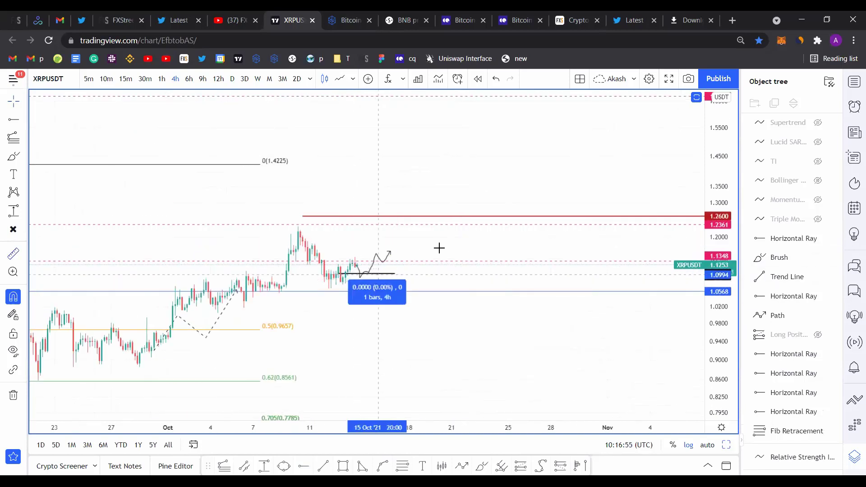
click(455, 216)
scroll(257, 172, down, 3)
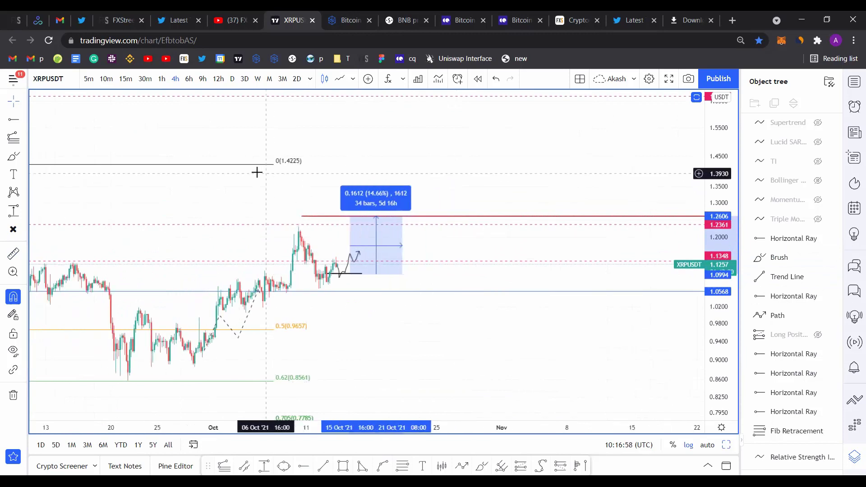
Show the 4-hour chart in full screen and move the floating drawing toolbar down, clear of the September candles
scroll(251, 187, left, 5)
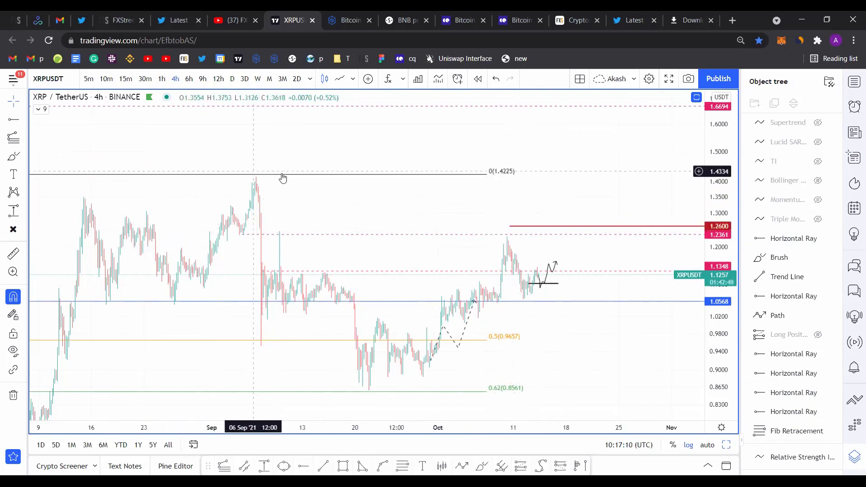
scroll(530, 264, up, 3)
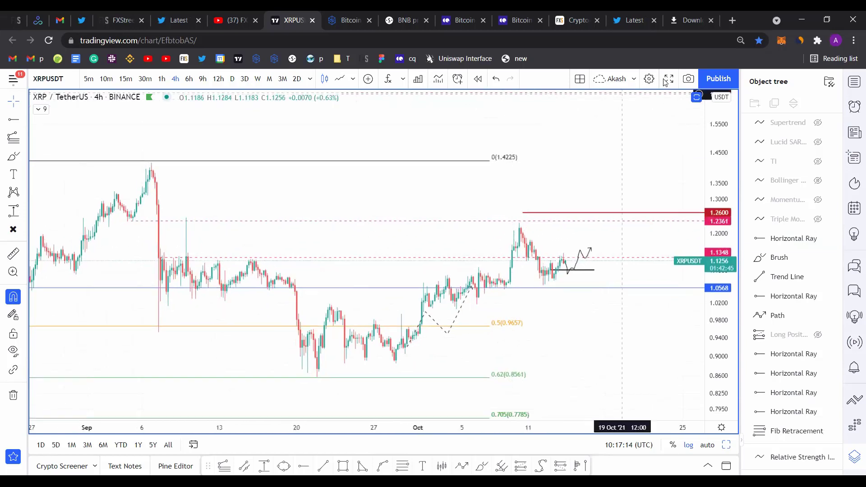
key(shift+f)
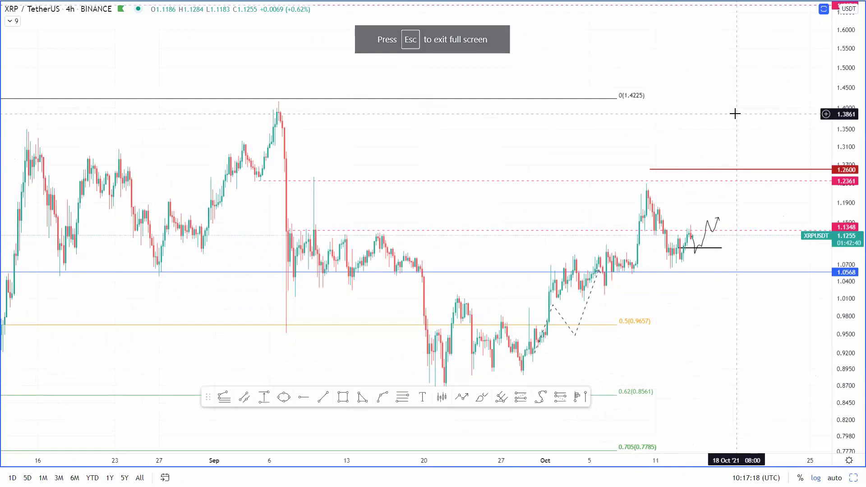
scroll(789, 114, up, 3)
drag(621, 127, 679, 124)
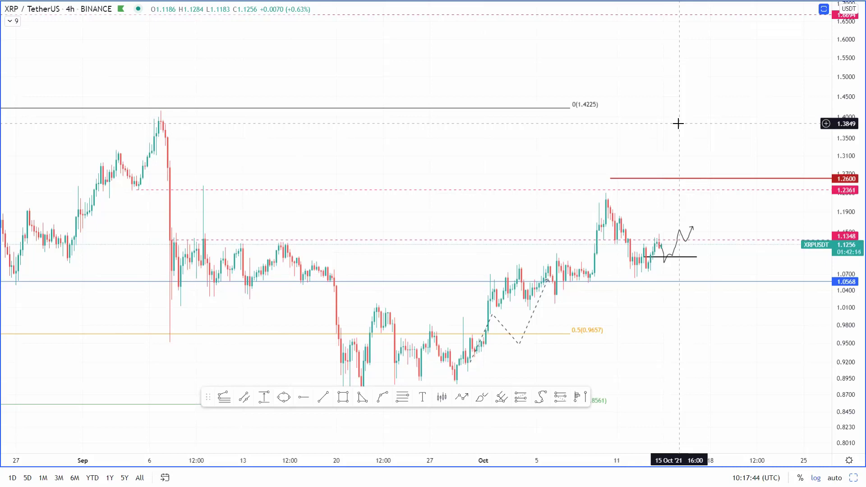
drag(208, 396, 217, 454)
drag(671, 339, 687, 325)
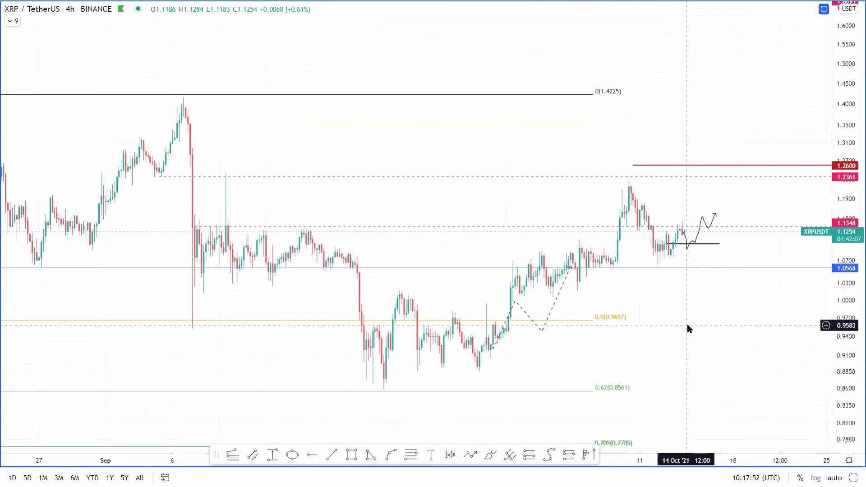
text(XRPUSD)
key(Down)
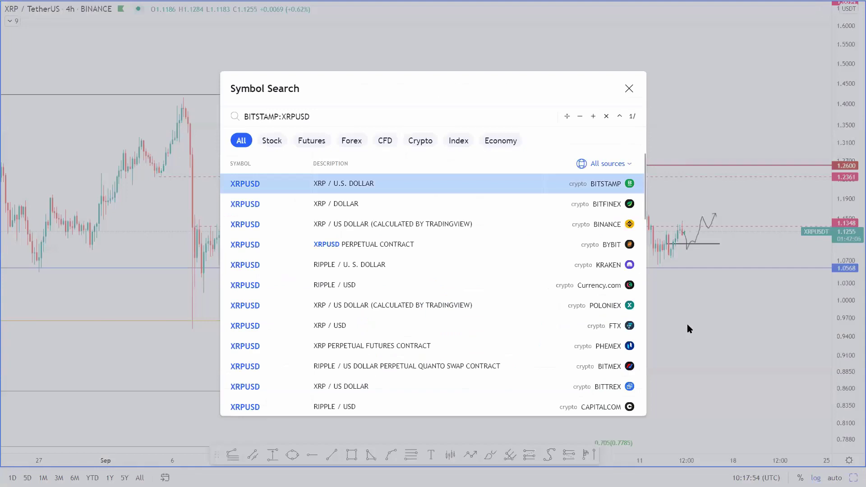
key(Escape)
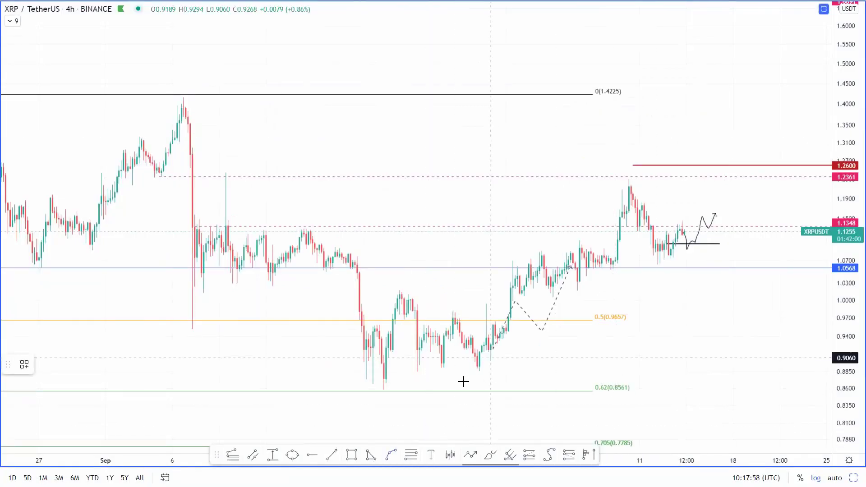
Draw a curve under the price from the September low near 0.8739 to about 1.2839 on 18 October, and make its line solid
click(384, 379)
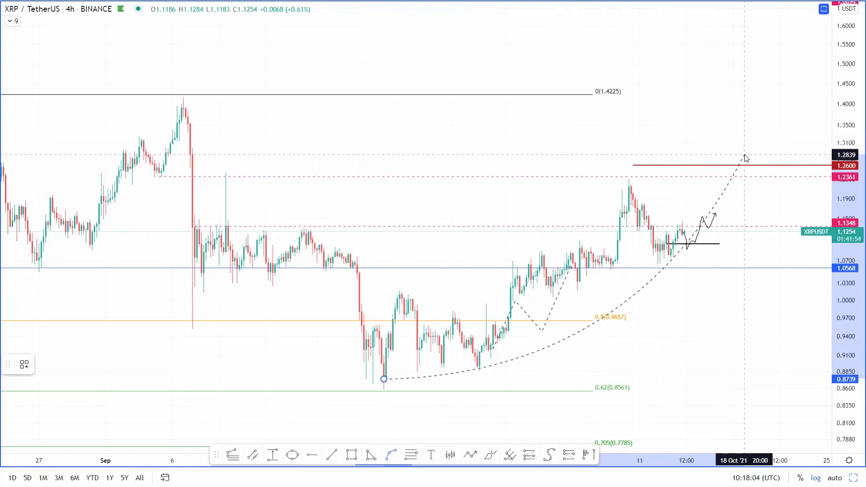
click(744, 155)
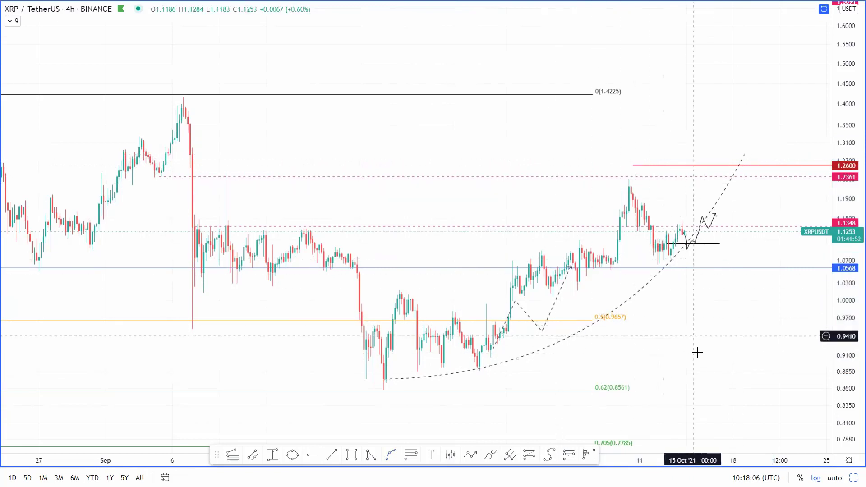
click(99, 365)
click(121, 385)
click(577, 126)
drag(577, 125, 580, 125)
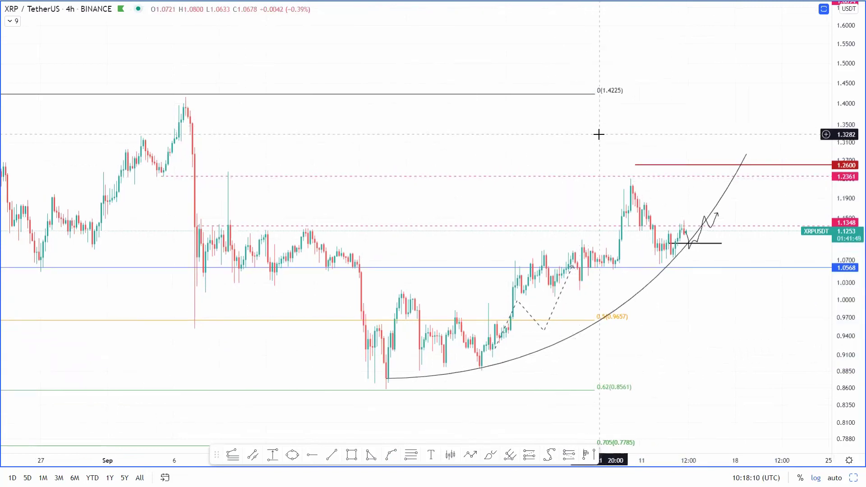